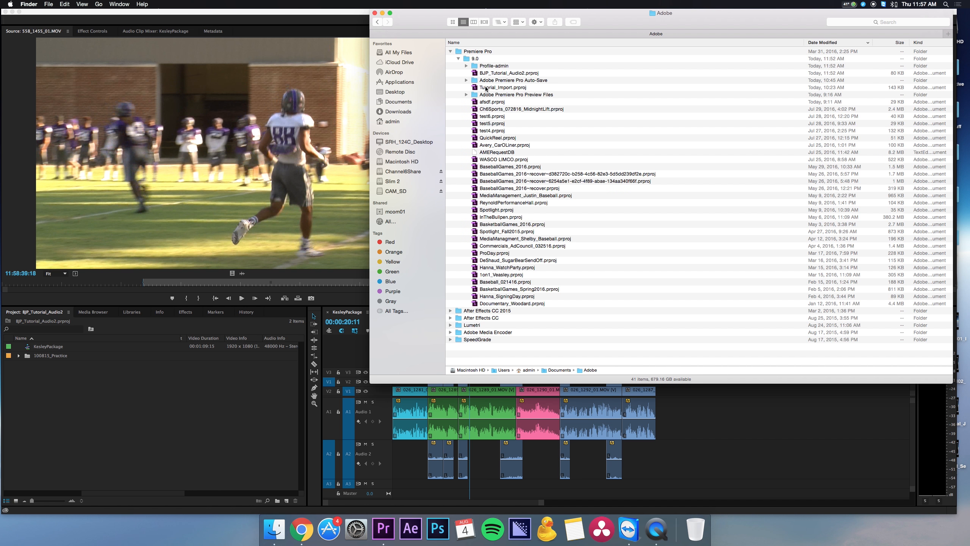
# Step: Close the Finder window listing the Adobe project files and return to the BJP_Tutorial_Audio2 project in Premiere Pro
pyautogui.click(559, 216)
pyautogui.click(534, 181)
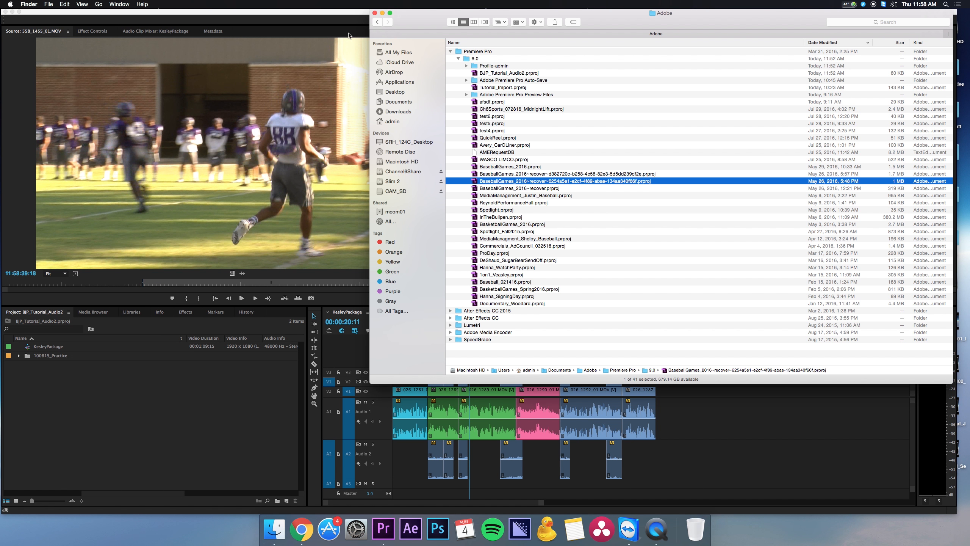
pyautogui.click(374, 14)
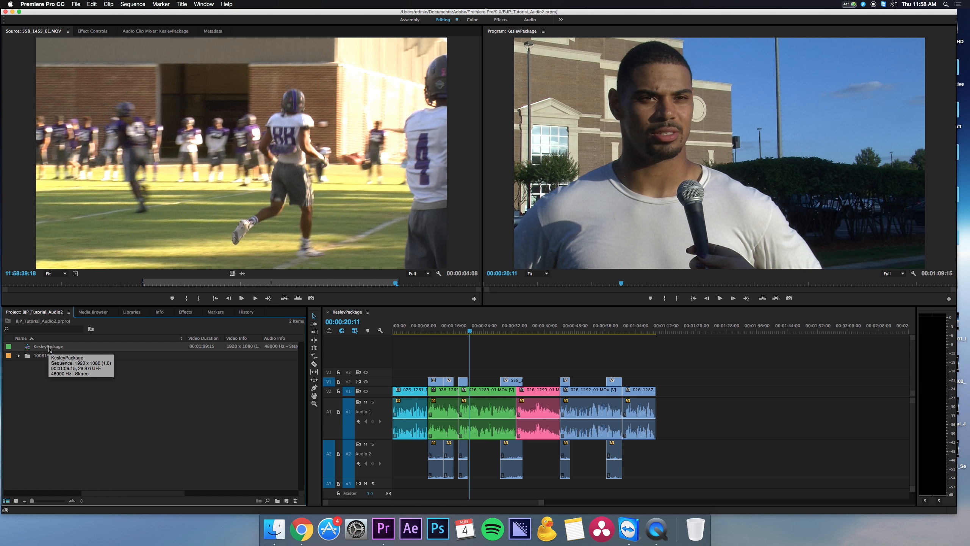
pyautogui.click(49, 347)
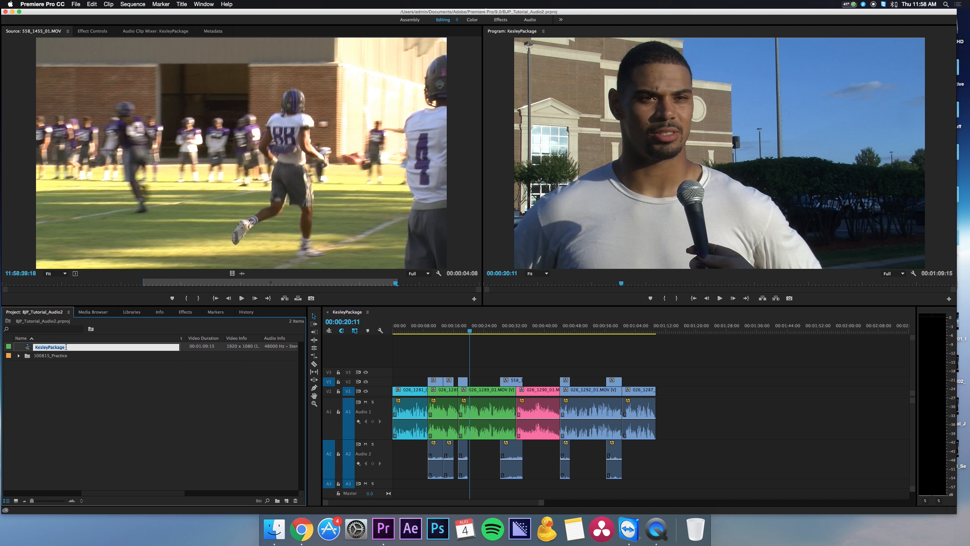
pyautogui.click(39, 384)
pyautogui.click(46, 347)
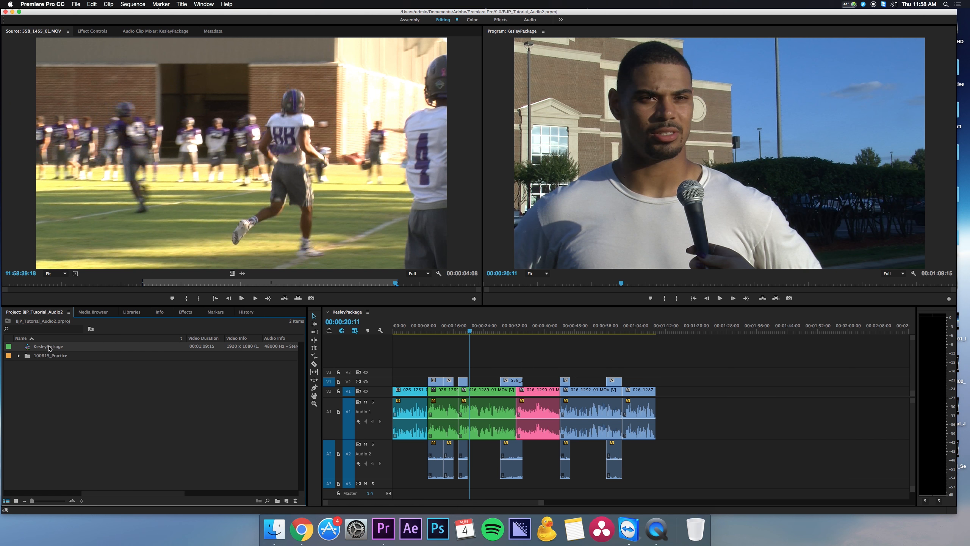
pyautogui.click(46, 347)
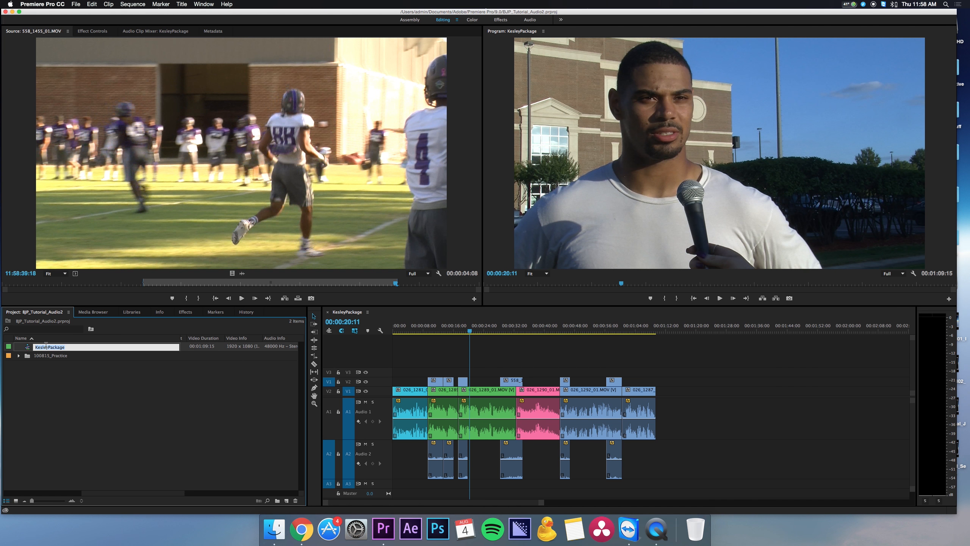
pyautogui.click(56, 382)
pyautogui.rightClick(55, 348)
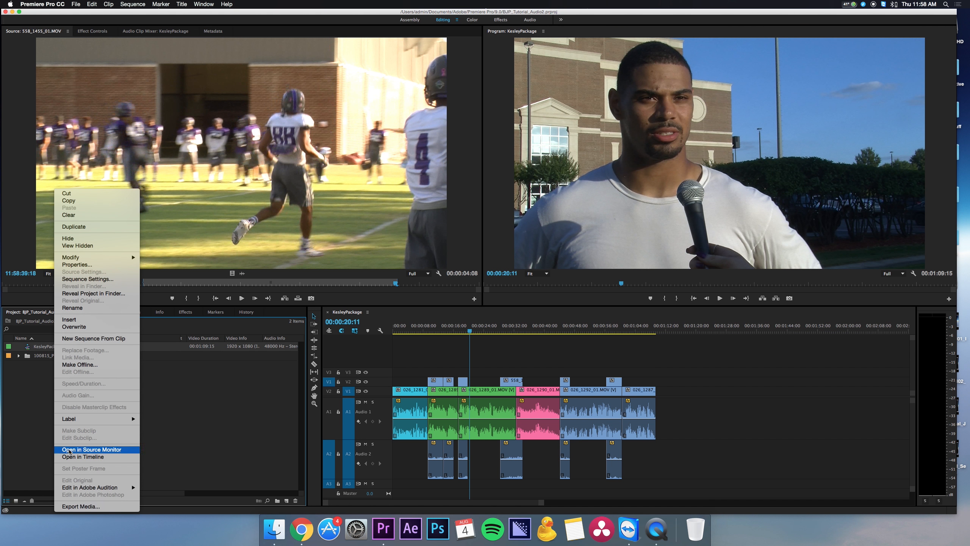
pyautogui.click(49, 419)
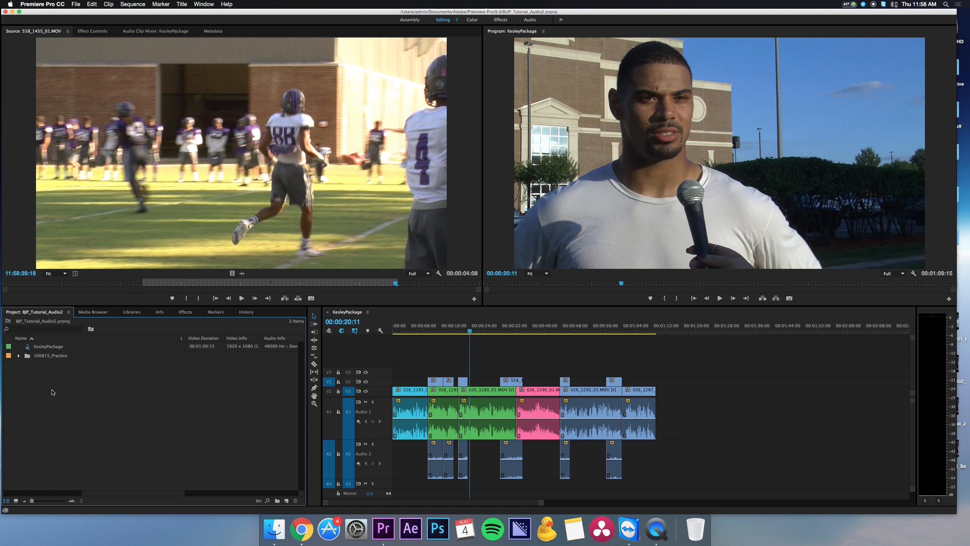
pyautogui.rightClick(51, 347)
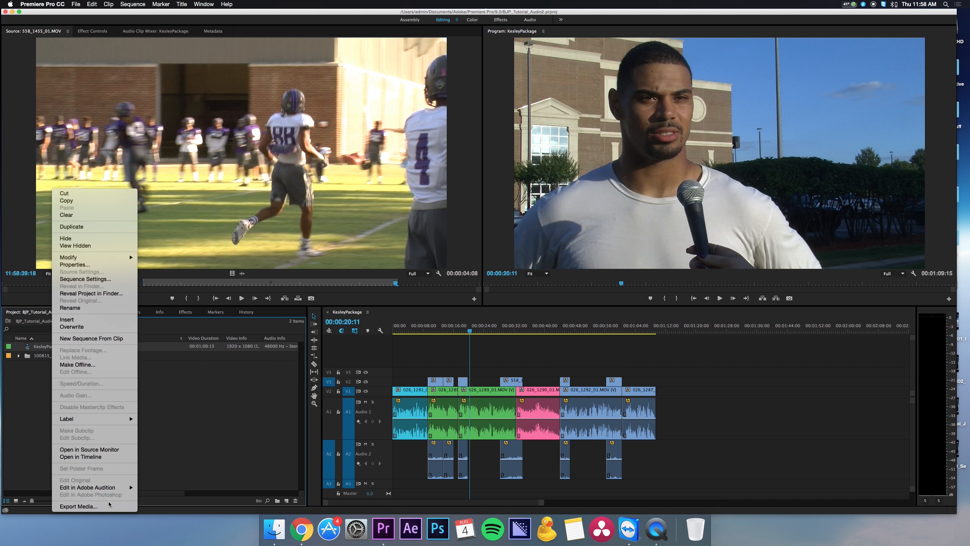
pyautogui.press('Escape')
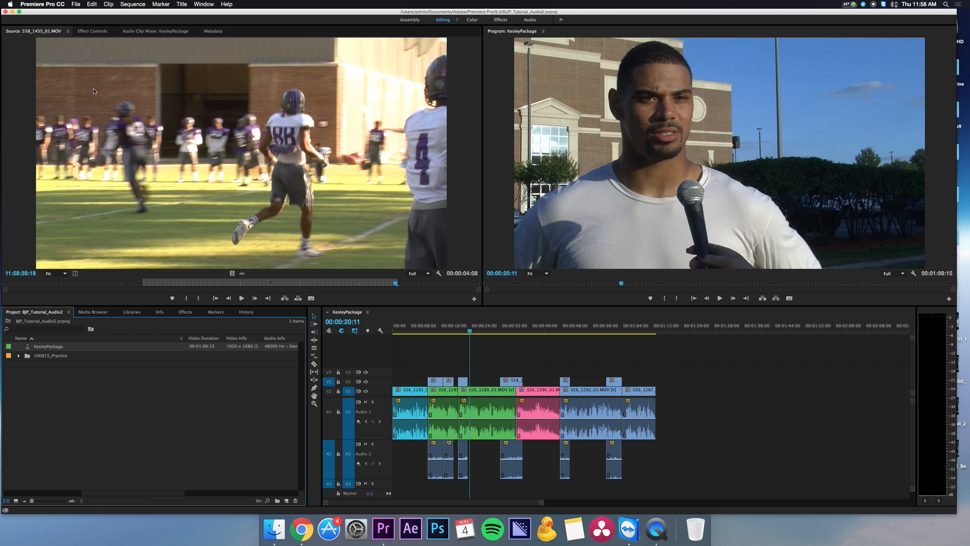
# Step: Open the export settings for the KesleyPackage sequence, try the Match Source - High bitrate preset, and cancel the export
pyautogui.click(73, 3)
pyautogui.moveTo(126, 196)
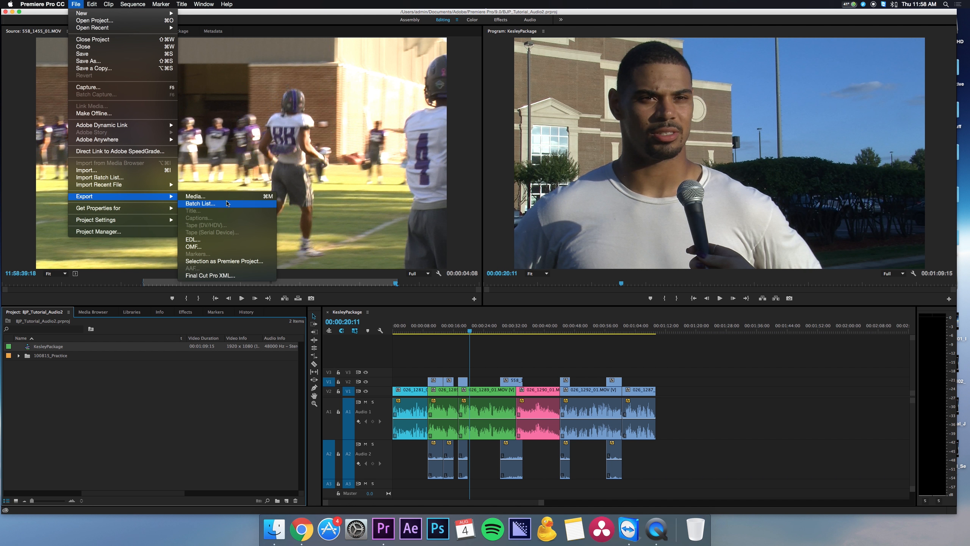
pyautogui.click(81, 429)
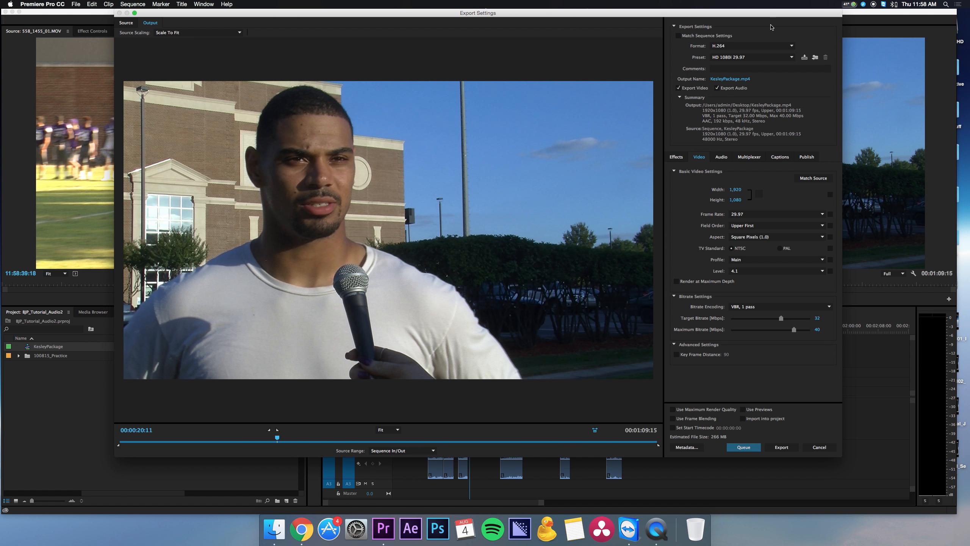
pyautogui.click(762, 58)
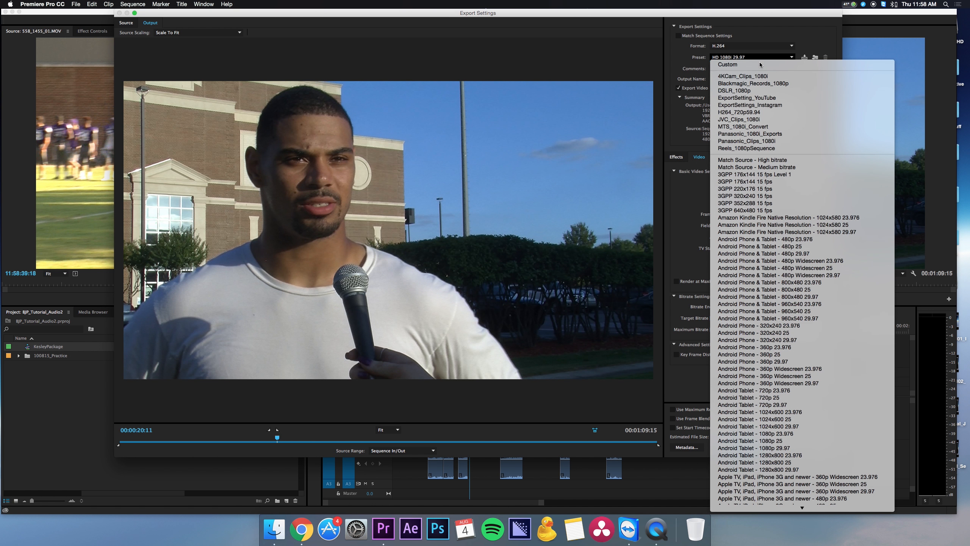
pyautogui.click(763, 28)
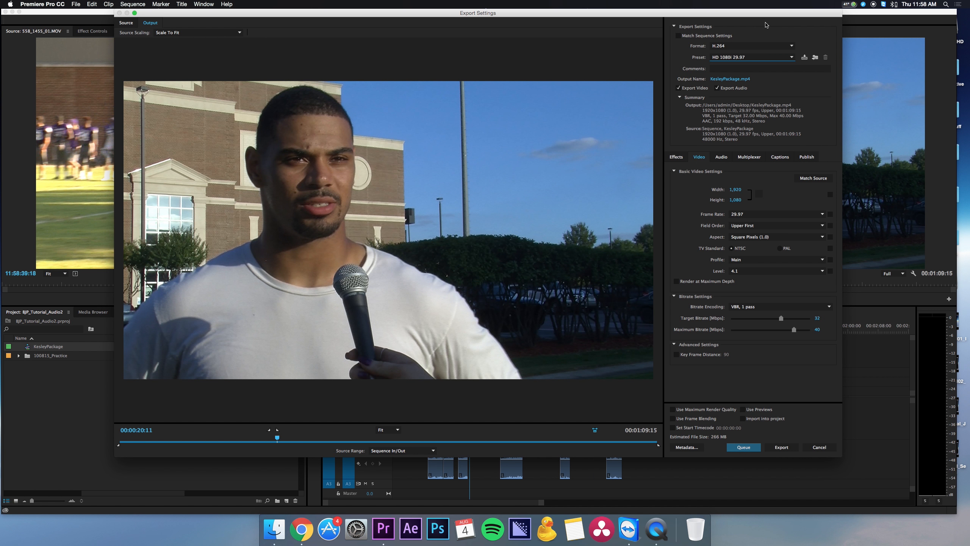
pyautogui.click(755, 58)
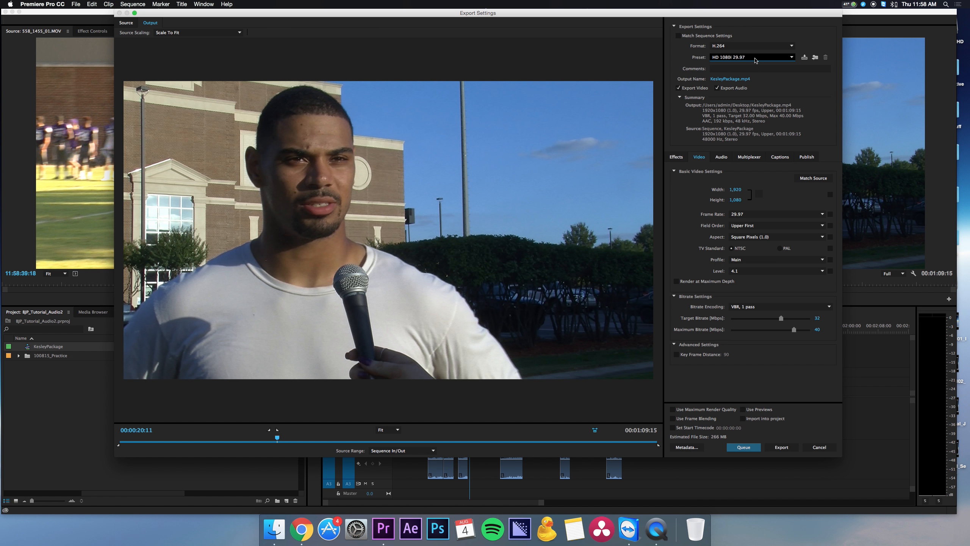
pyautogui.click(752, 160)
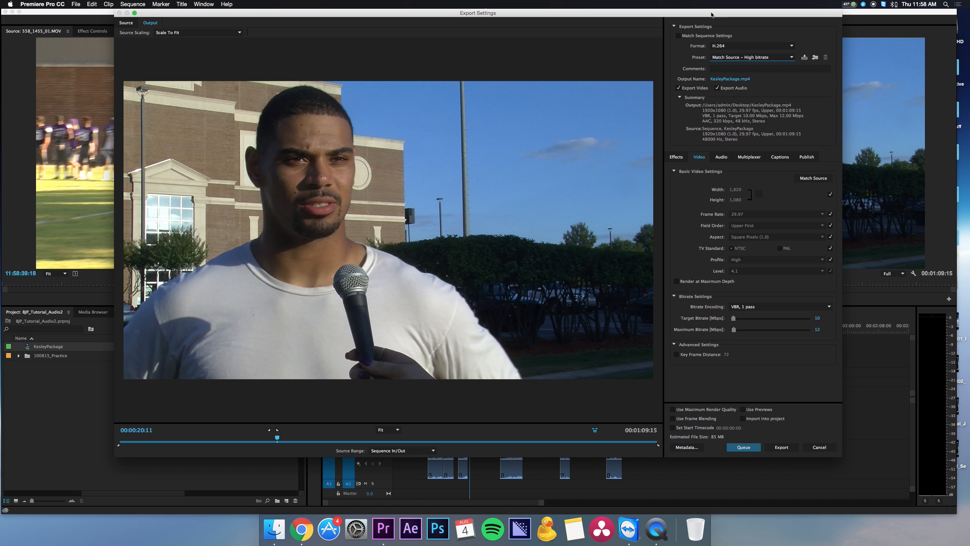
pyautogui.click(818, 447)
# Step: Check the KesleyPackage sequence's frame rate in the project listing and open its export settings with the Match Source - High bitrate preset
pyautogui.moveTo(123, 495); pyautogui.dragTo(148, 493)
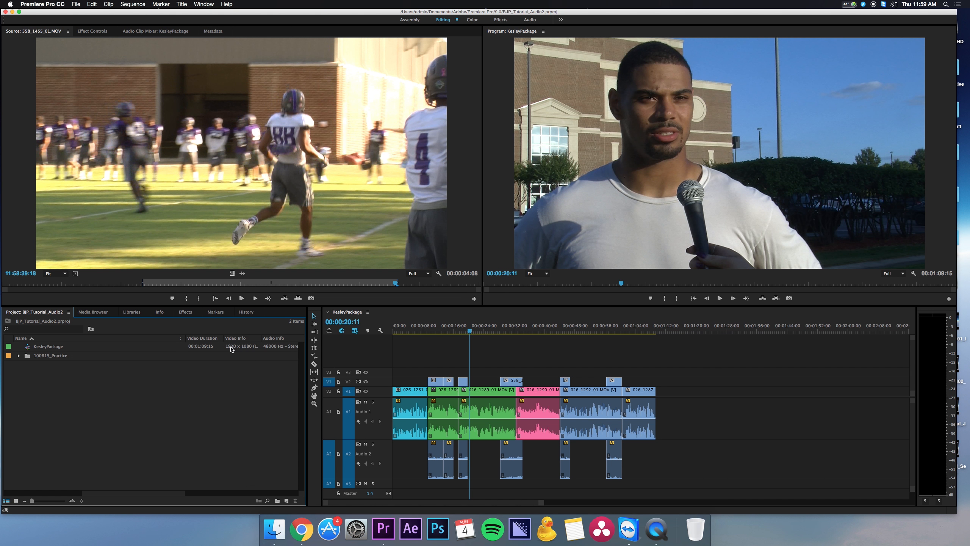
pyautogui.moveTo(103, 492); pyautogui.dragTo(2, 494)
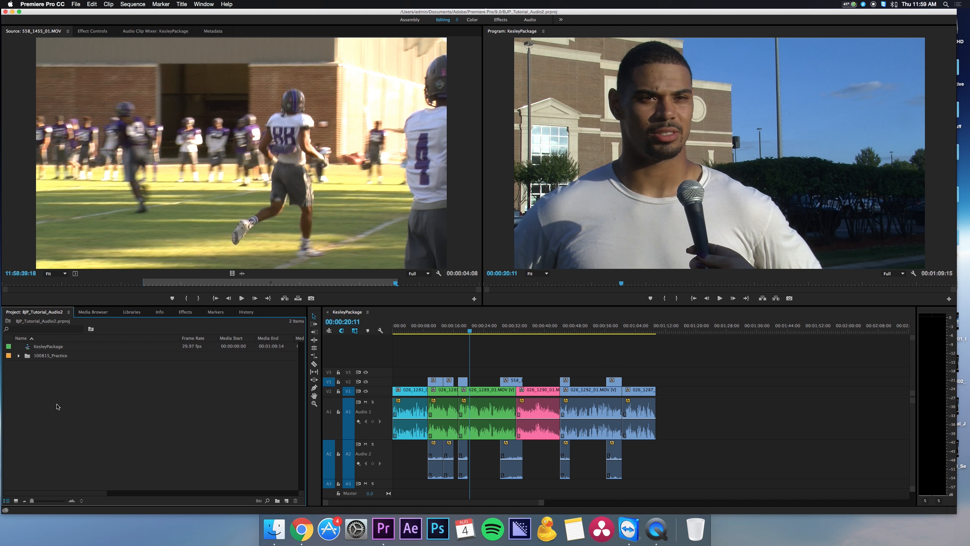
pyautogui.click(48, 346)
pyautogui.press('super+m')
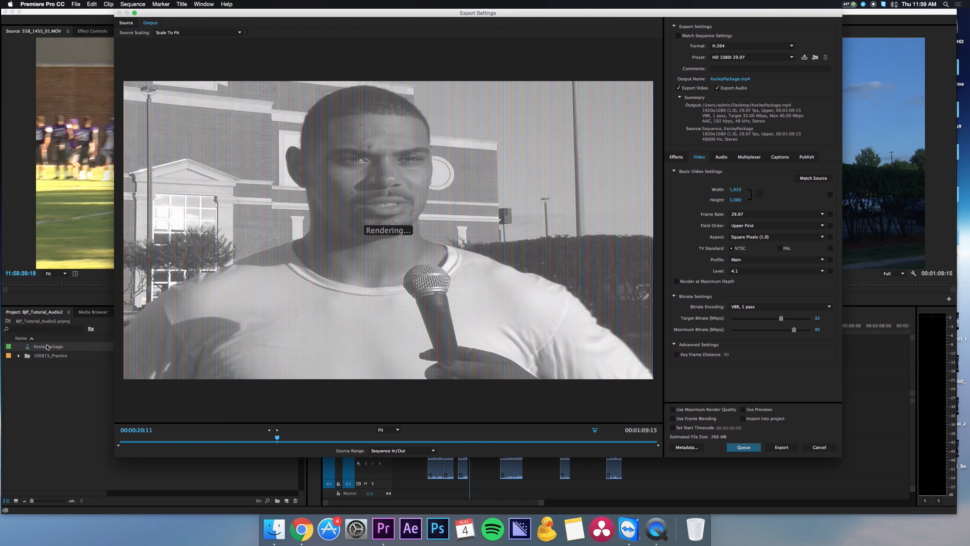
pyautogui.click(750, 57)
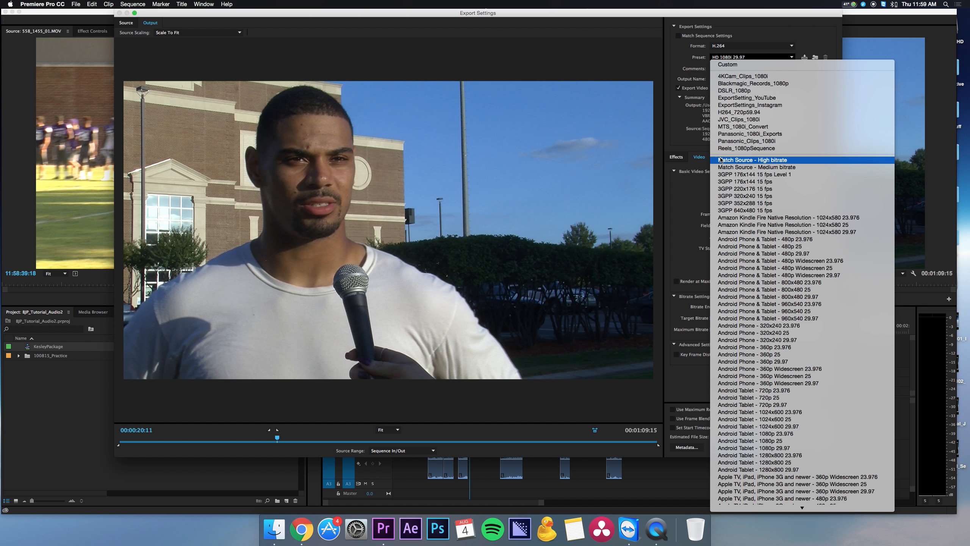
pyautogui.click(721, 160)
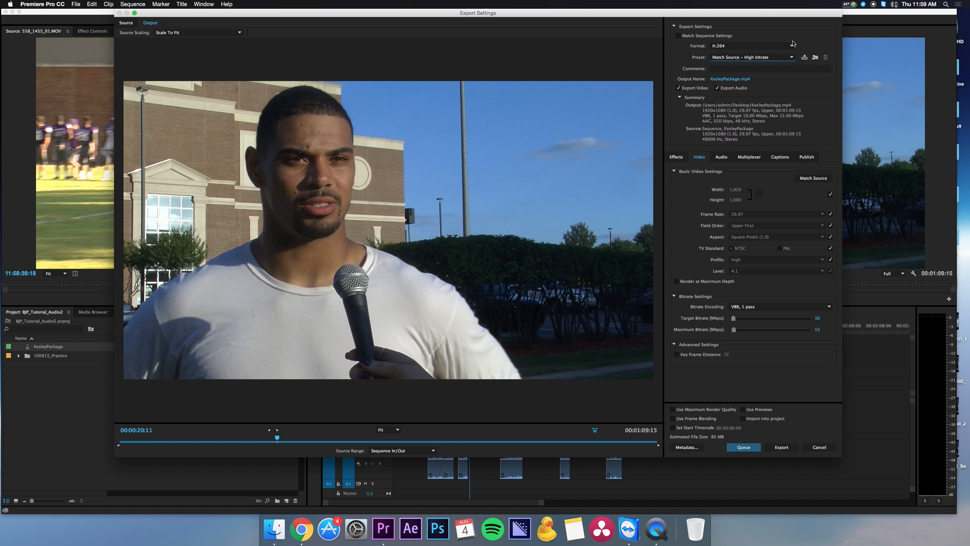
# Step: Try a Progressive field order in the basic video settings and restore the field order to match the source
pyautogui.click(830, 226)
pyautogui.click(814, 226)
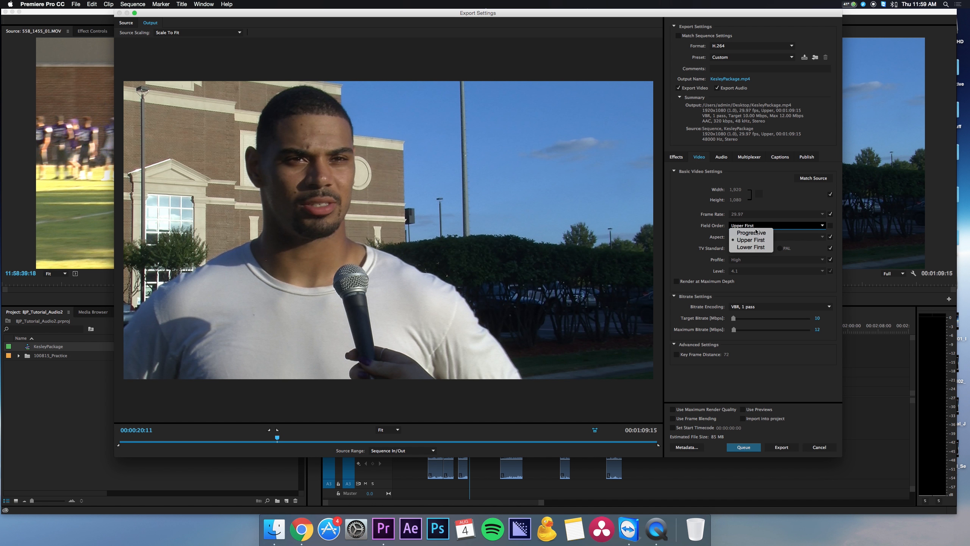
pyautogui.click(701, 229)
pyautogui.click(822, 225)
pyautogui.click(750, 232)
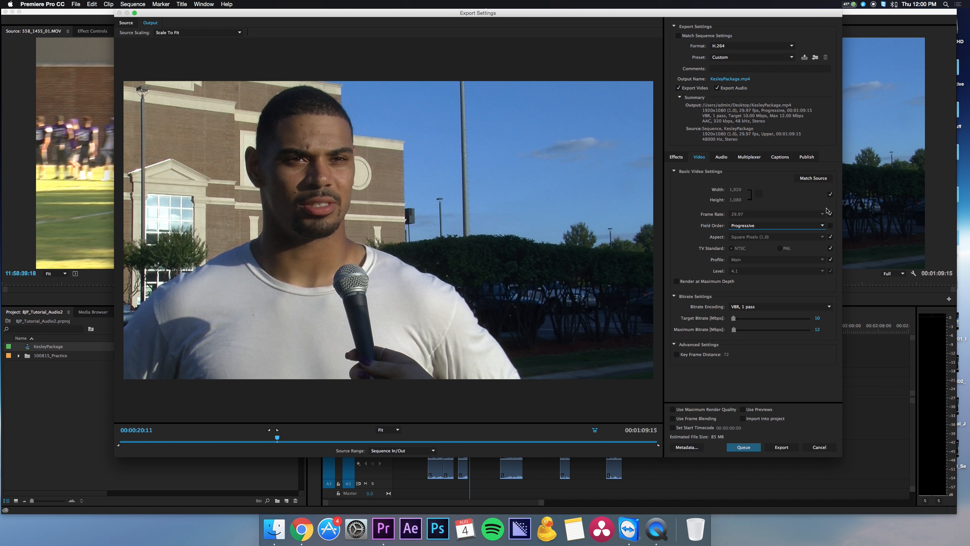
pyautogui.click(830, 225)
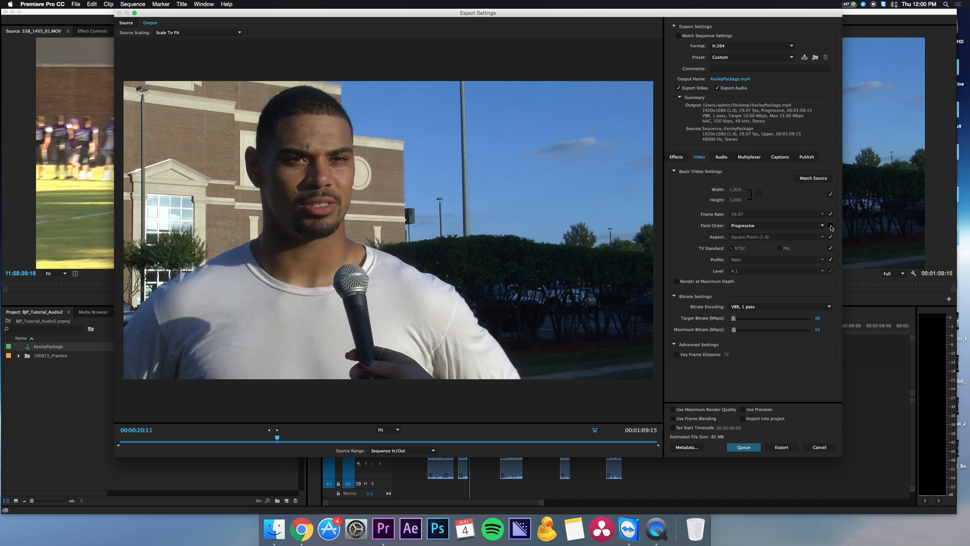
# Step: Apply the HD 1080i 29.97 preset and export the KesleyPackage sequence
pyautogui.click(722, 58)
pyautogui.scroll(-5, 780, 344)
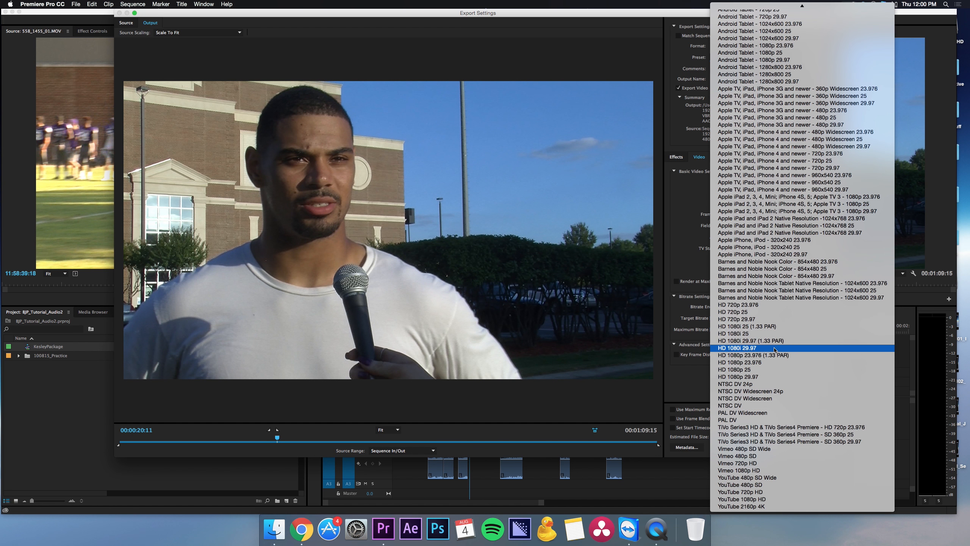
pyautogui.click(774, 349)
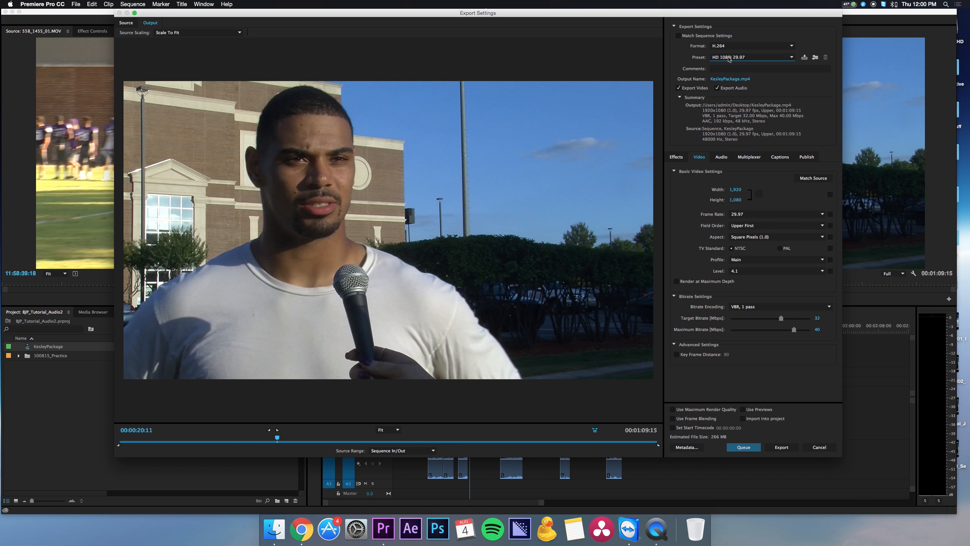
pyautogui.click(781, 447)
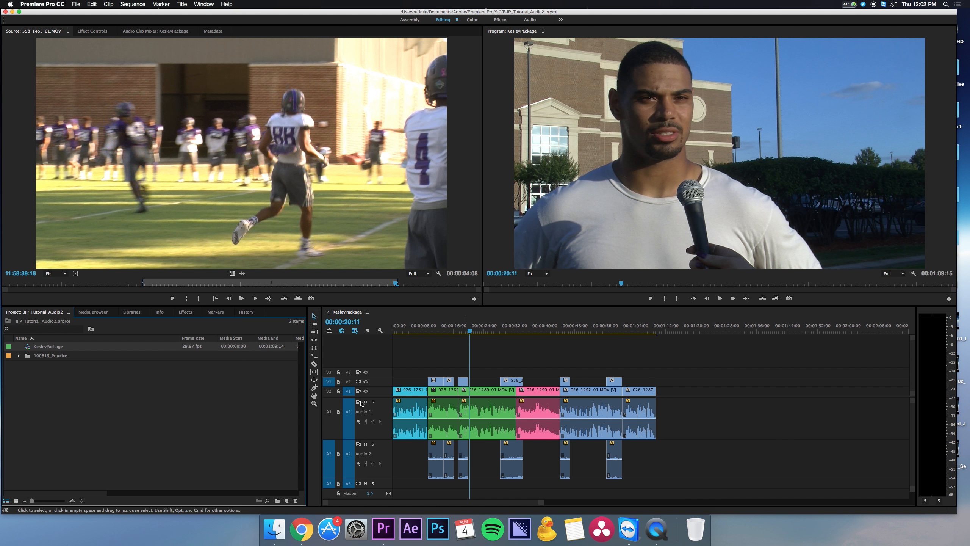
# Step: Hide Premiere Pro and move the exported KesleyPackage.mp4 to the middle of the desktop
pyautogui.click(24, 402)
pyautogui.click(31, 4)
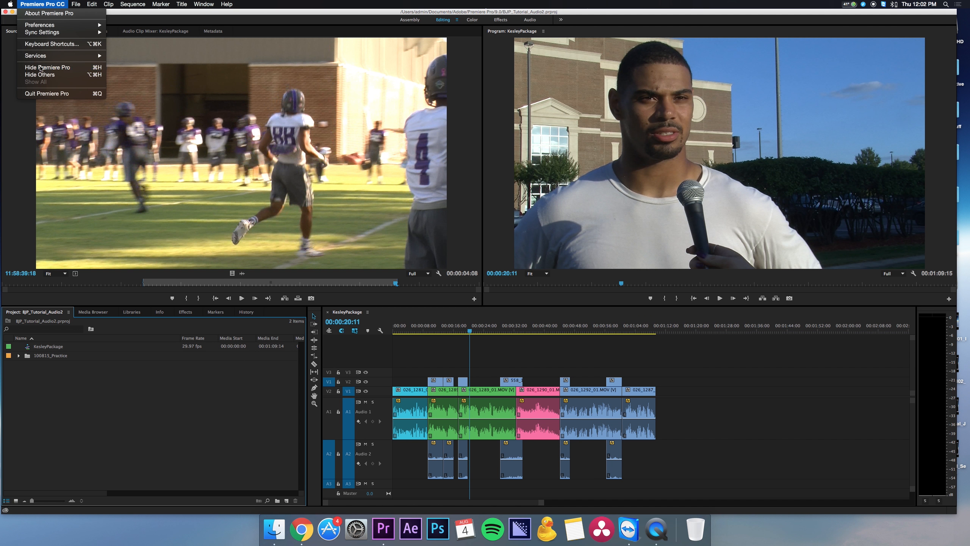
pyautogui.click(42, 68)
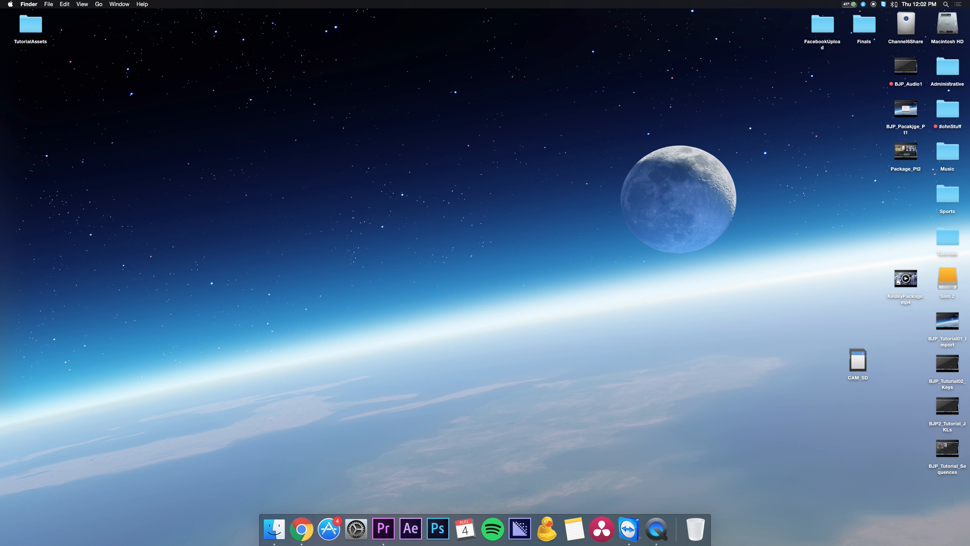
pyautogui.moveTo(907, 277); pyautogui.dragTo(559, 244)
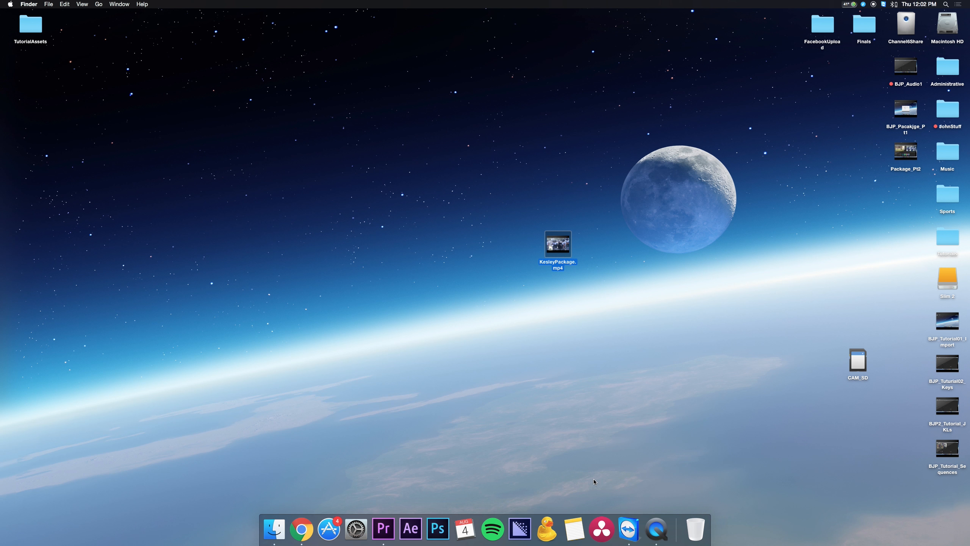
# Step: Switch back to Premiere Pro and import KesleyPackage.mp4 from the Desktop into the project
pyautogui.click(384, 528)
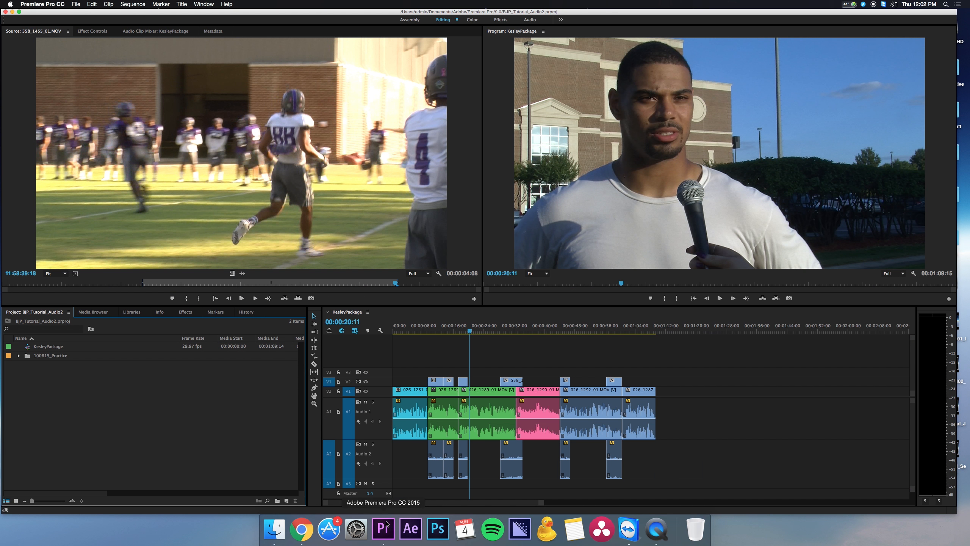
pyautogui.doubleClick(44, 407)
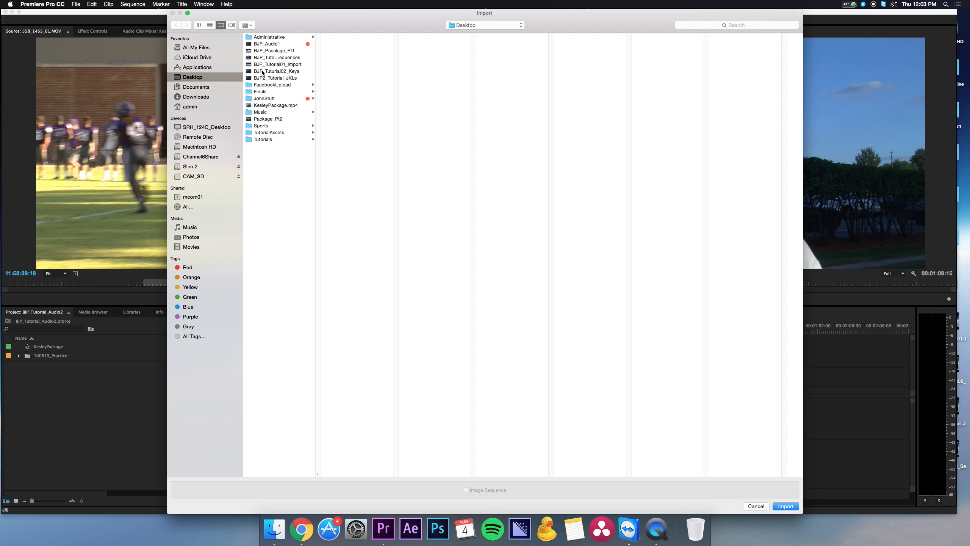
pyautogui.click(262, 105)
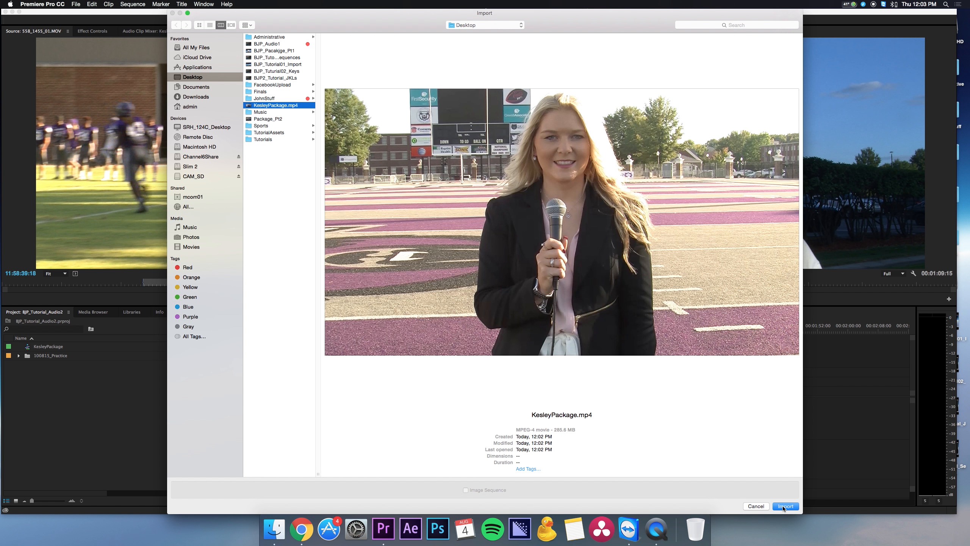
pyautogui.click(785, 506)
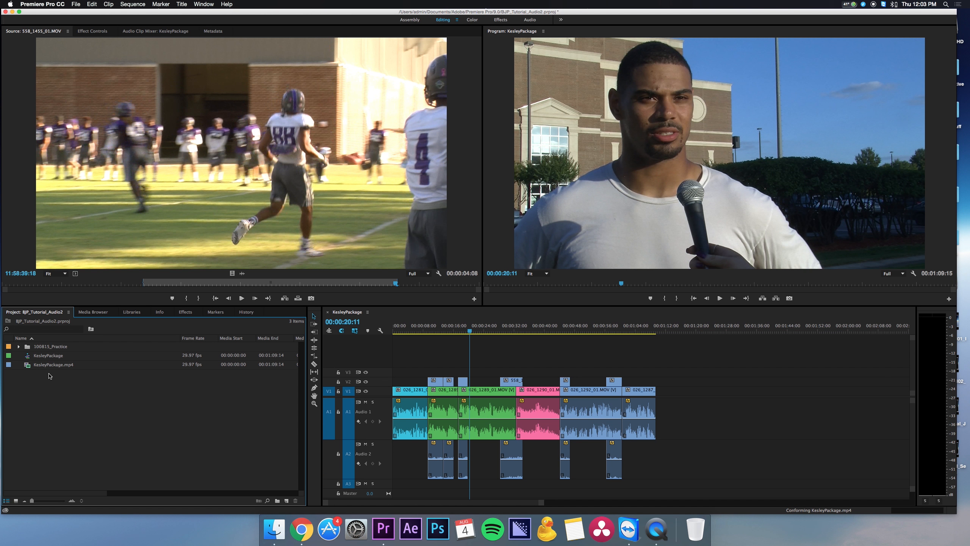
# Step: Open the imported KesleyPackage.mp4 in the Source Monitor and scrub through it, ending near 00:00:01:18
pyautogui.doubleClick(46, 364)
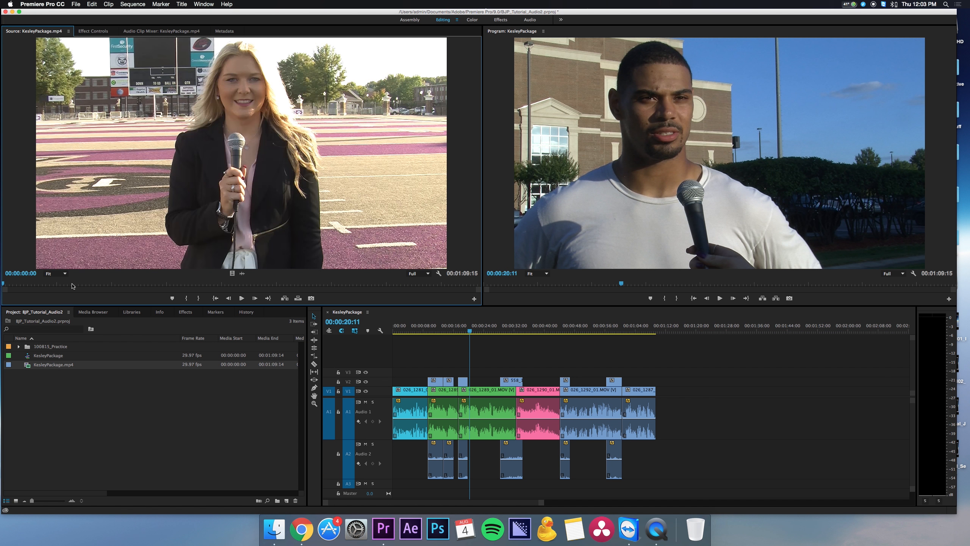
pyautogui.moveTo(148, 284); pyautogui.dragTo(13, 283)
pyautogui.click(56, 373)
pyautogui.click(55, 366)
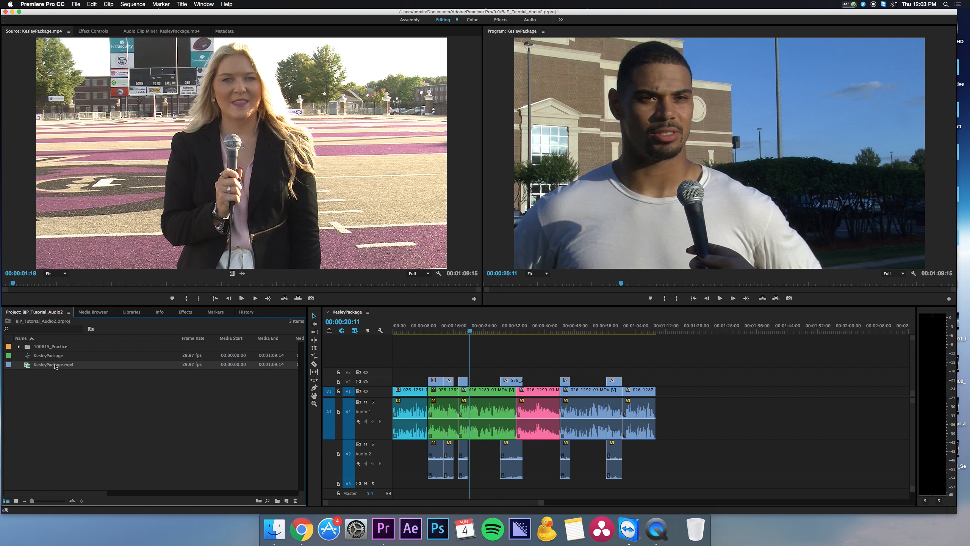
# Step: Review the output file's name and Desktop save location in the KesleyPackage sequence's export settings, and close them without saving or exporting
pyautogui.click(55, 356)
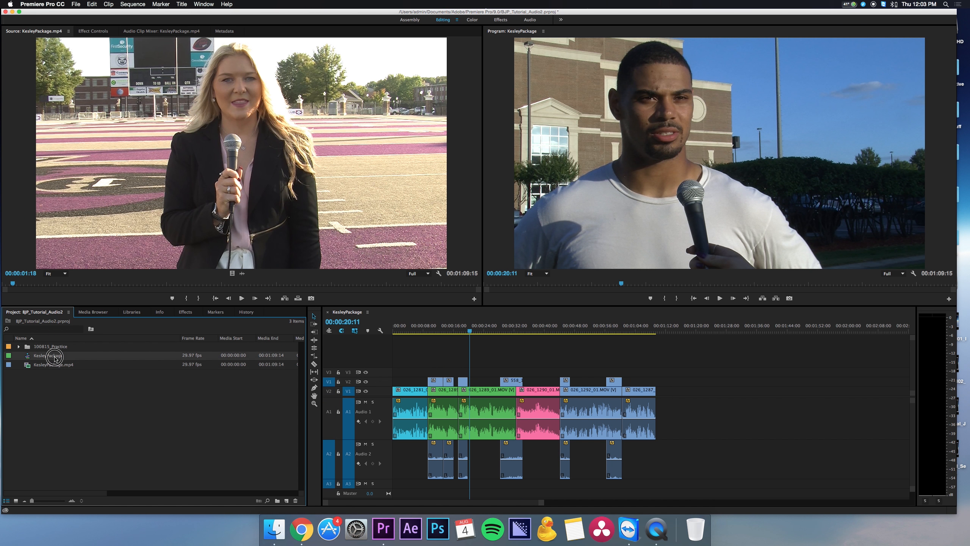
pyautogui.click(79, 4)
pyautogui.moveTo(81, 198)
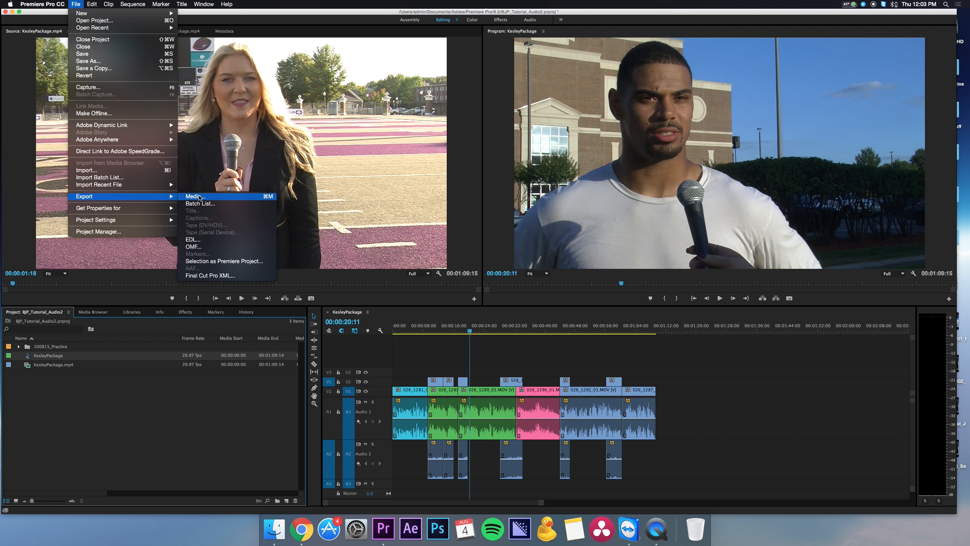
pyautogui.click(199, 197)
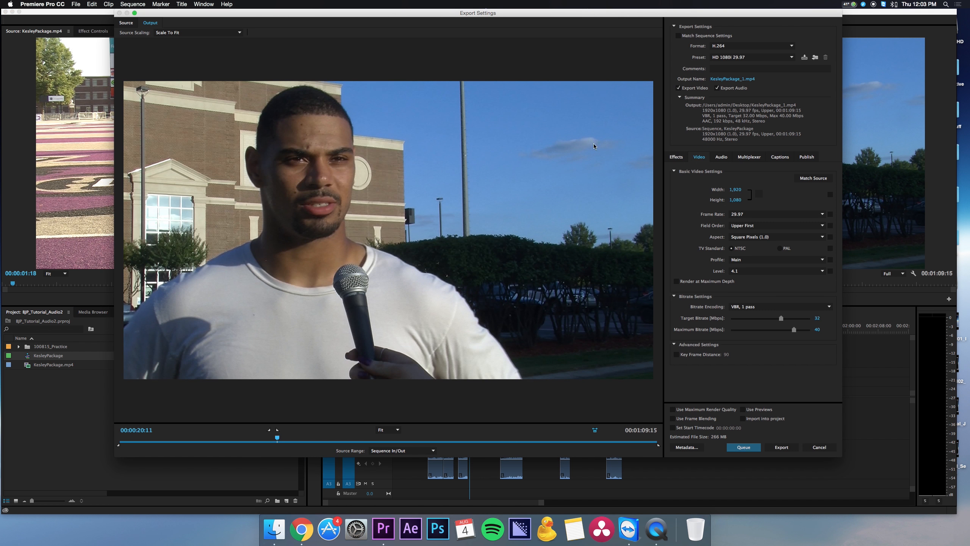
pyautogui.click(724, 79)
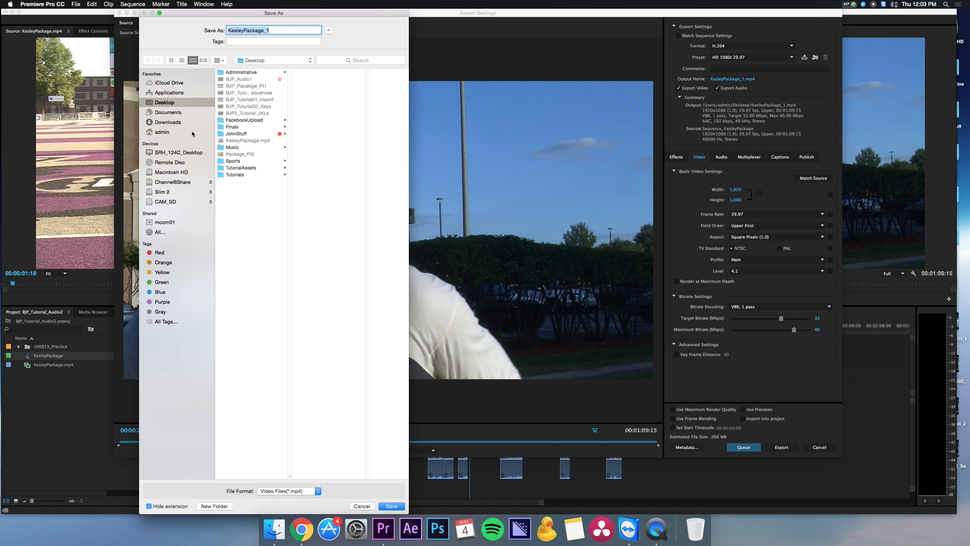
pyautogui.click(178, 104)
pyautogui.click(363, 506)
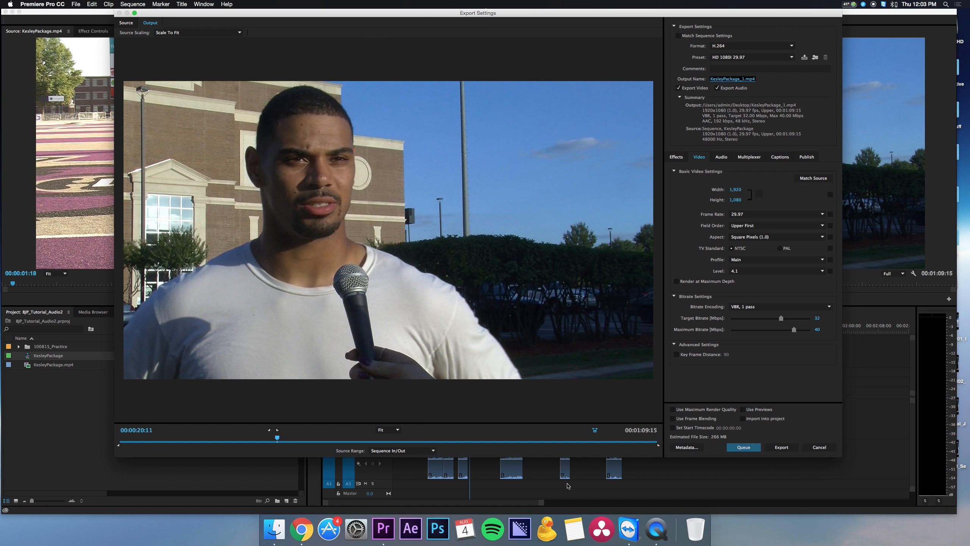
pyautogui.click(819, 447)
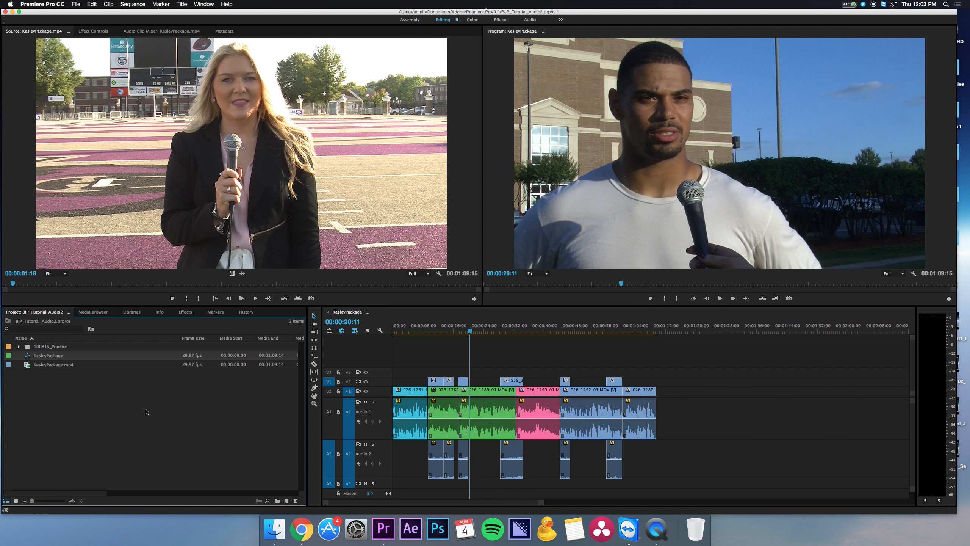